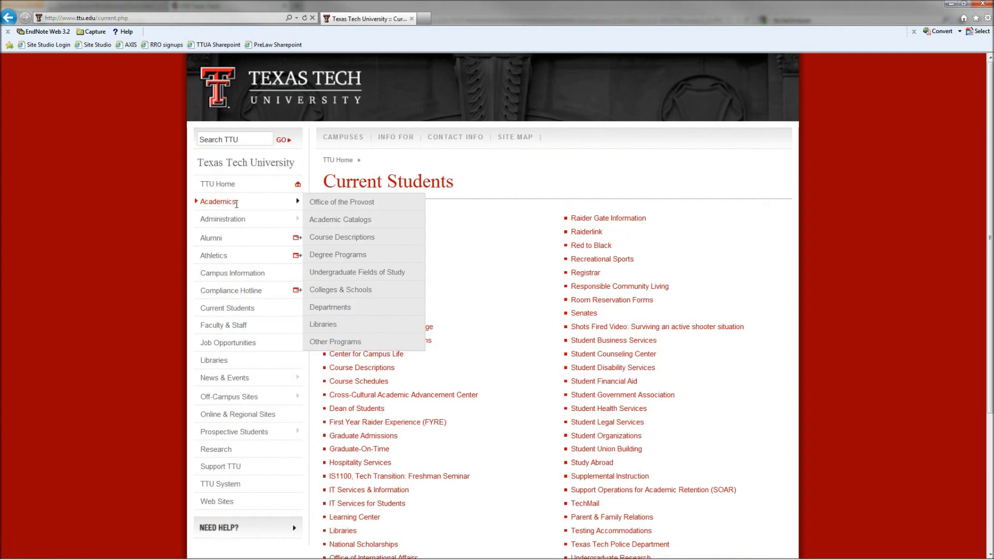
Sign in to Raiderlink with the student's eRaider username and password, then continue past the welcome notice
left_click(586, 233)
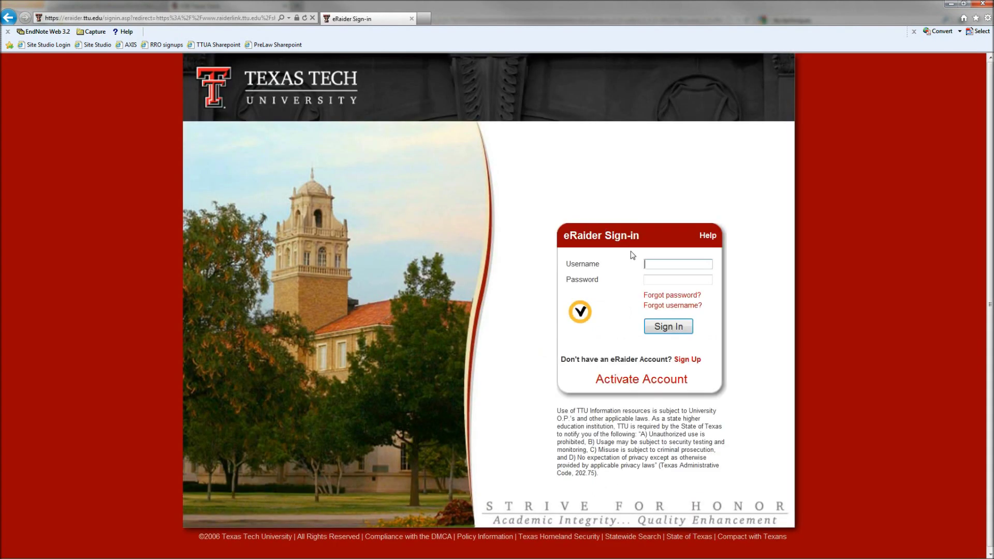
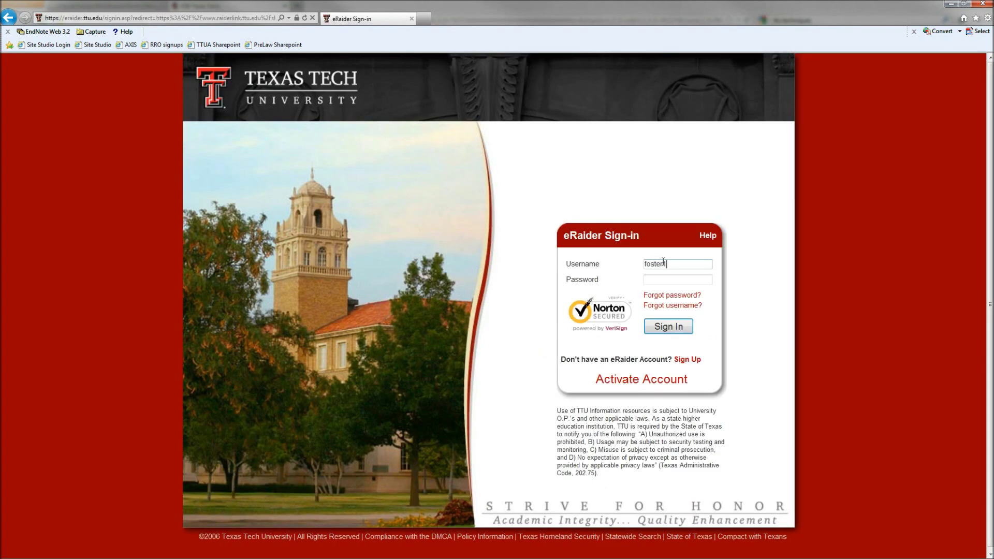
key("Tab")
type("••••••••")
key("Return")
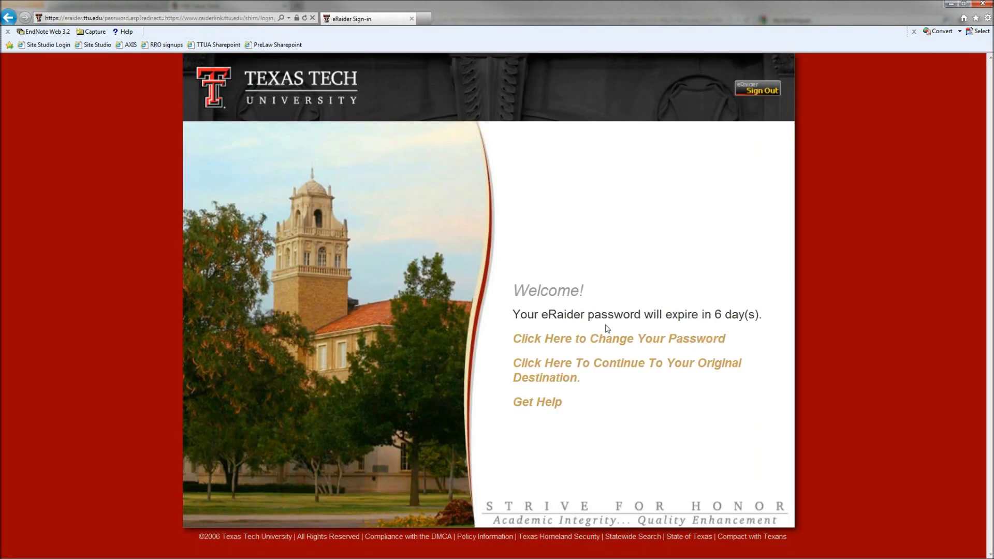
left_click(564, 365)
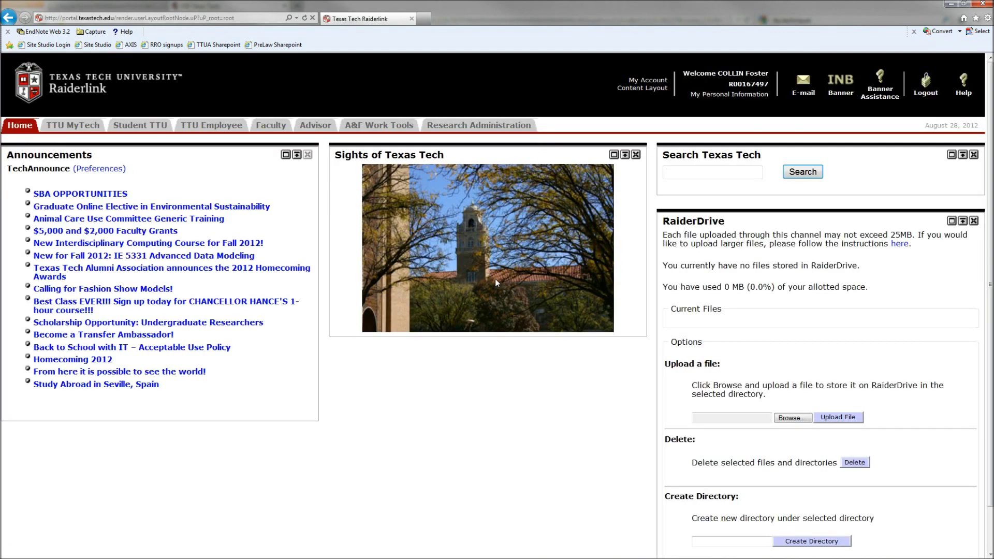
Launch Schedule Builder from Explore Course Options under Advising Tools on the TTU MyTech page
left_click(80, 129)
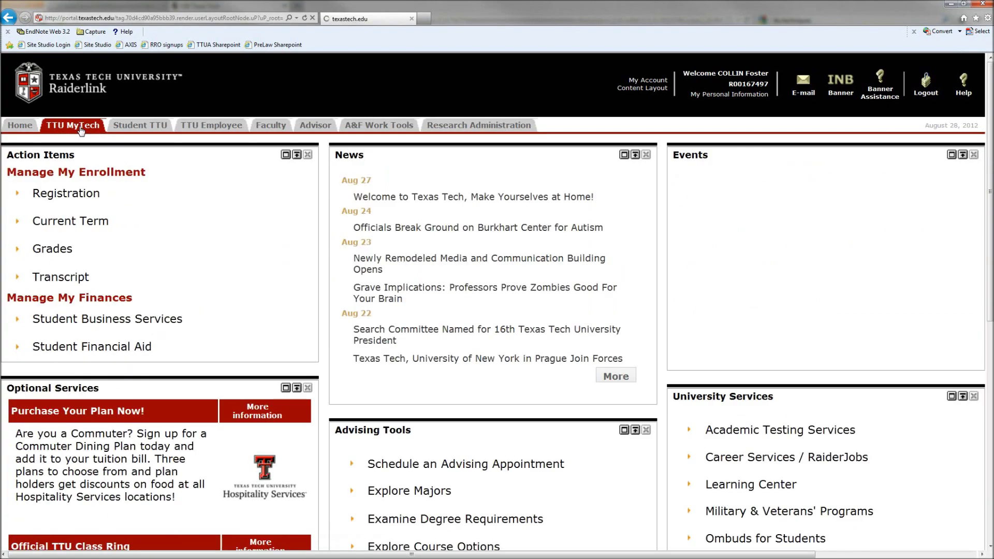
scroll(424, 262, "down", 3)
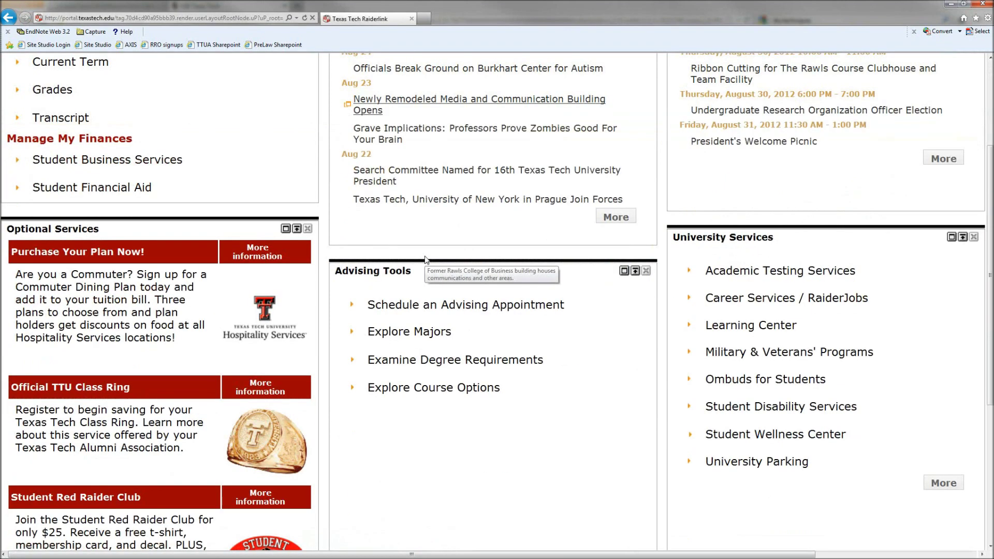
left_click(420, 393)
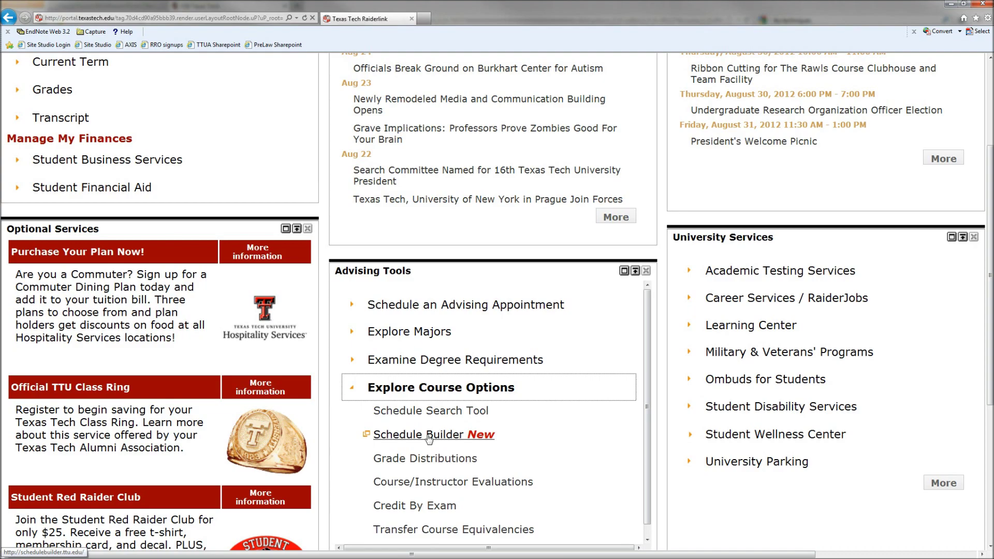
left_click(429, 436)
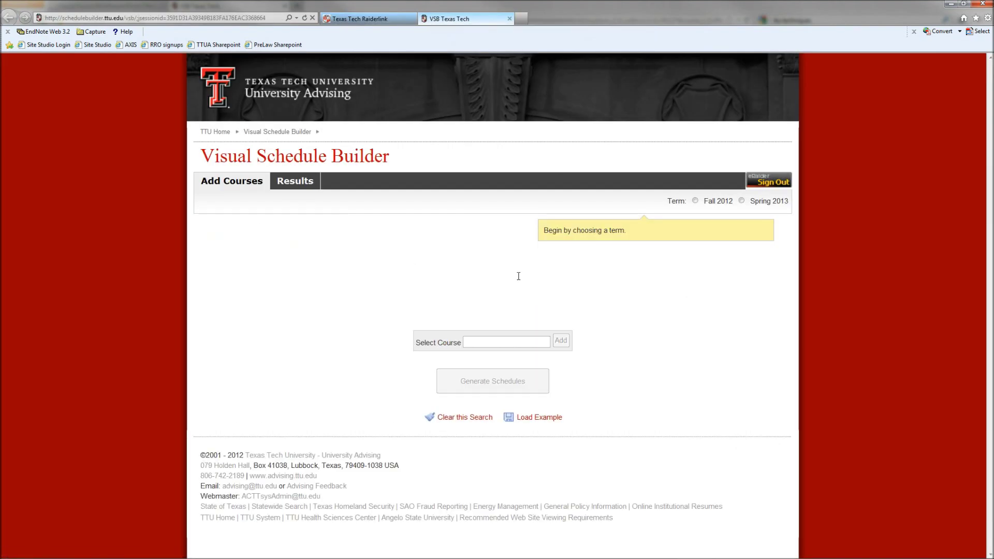
Choose the Fall 2012 term and add HIST 2300 and CHEM 1307 to the course list
left_click(695, 202)
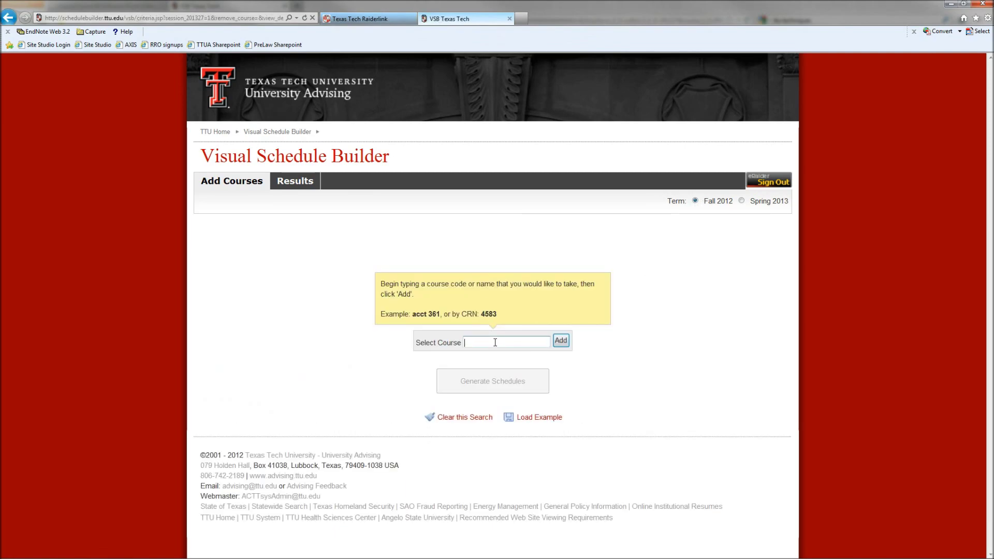
type("hist 2300")
key("Return")
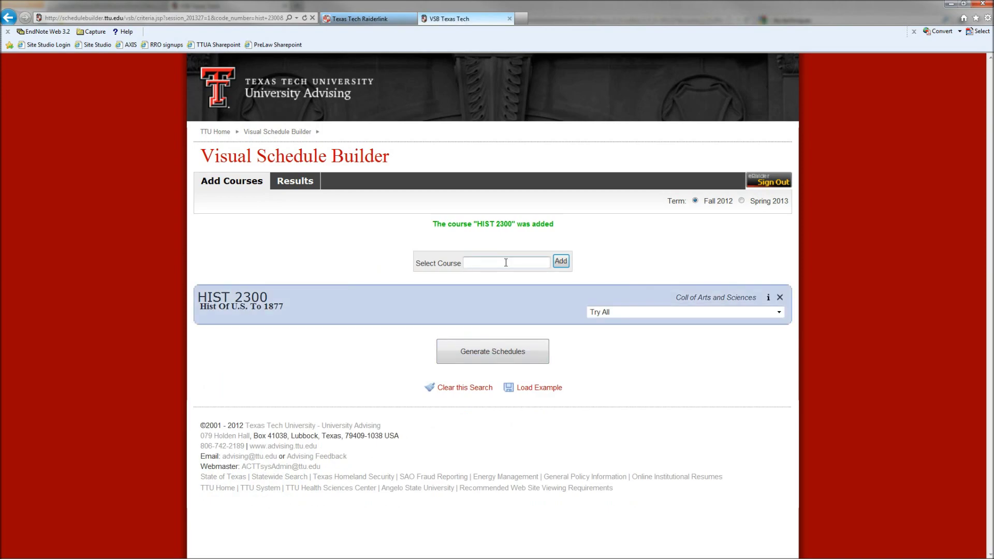
type("chem 130")
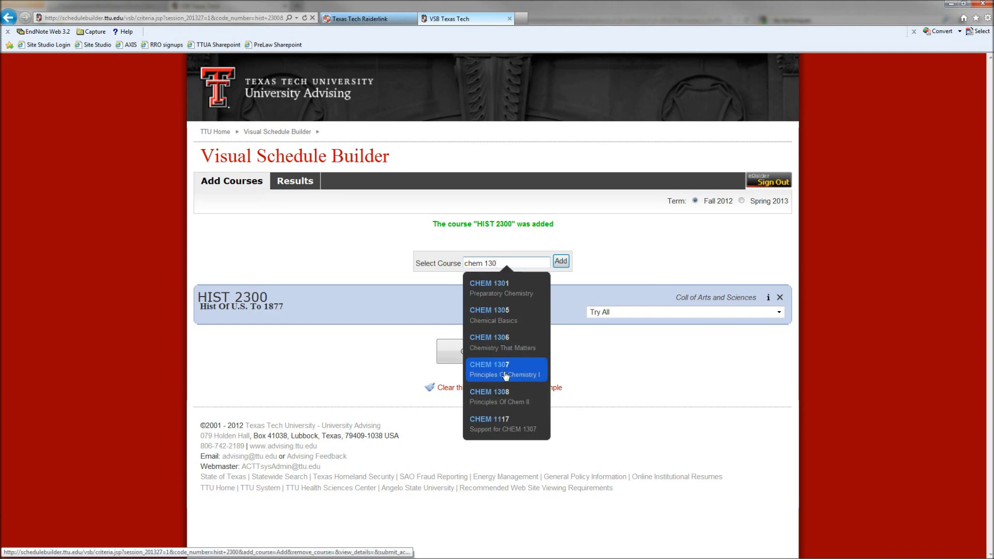
left_click(506, 372)
left_click(561, 261)
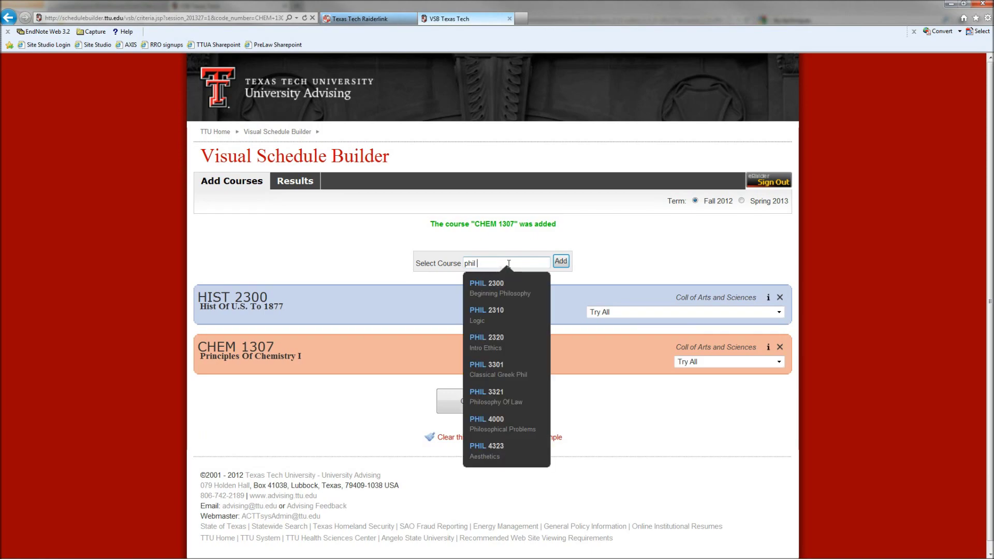
Add PHIL 2300 and MATH 1320 College Algebra to the course list
left_click(503, 288)
left_click(563, 263)
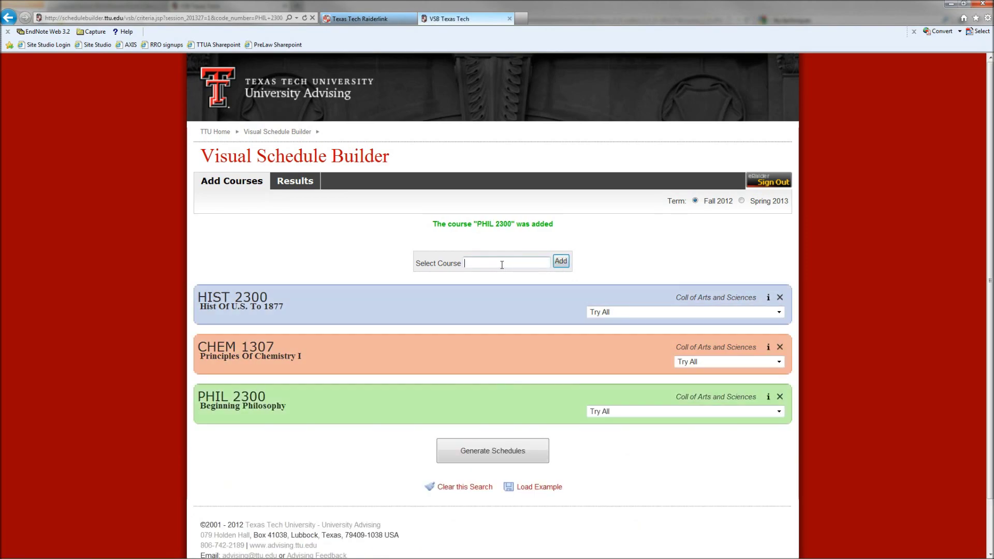
left_click(502, 265)
type("algebra")
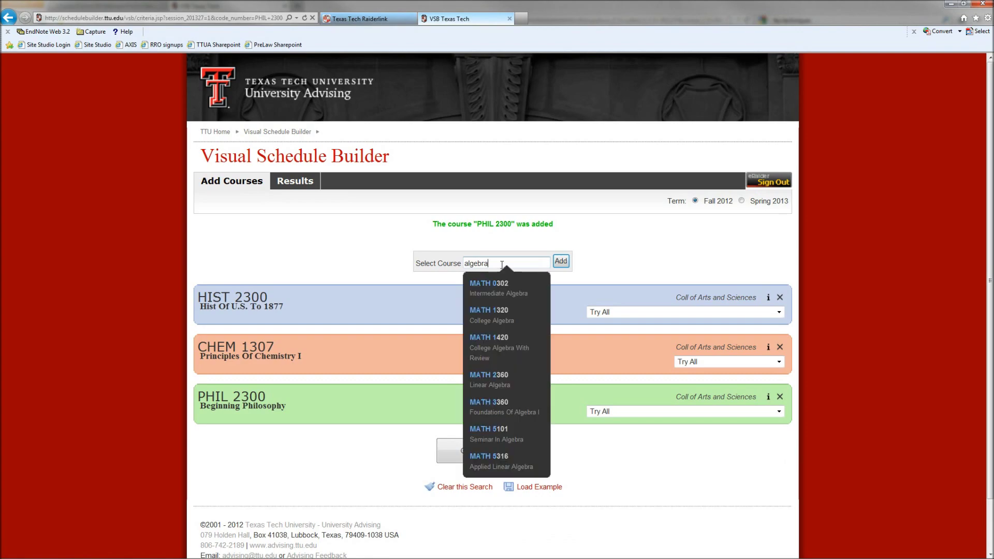
left_click(511, 322)
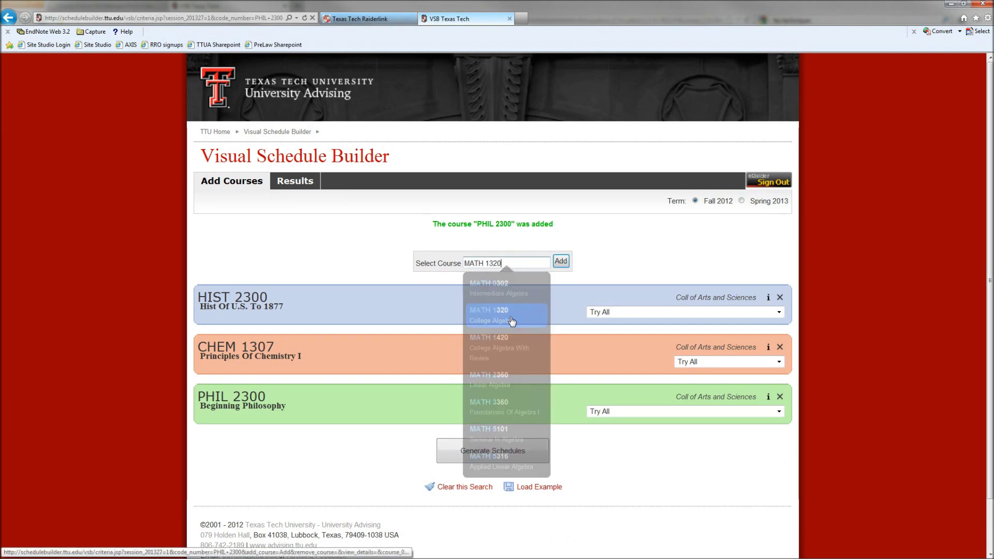
left_click(562, 262)
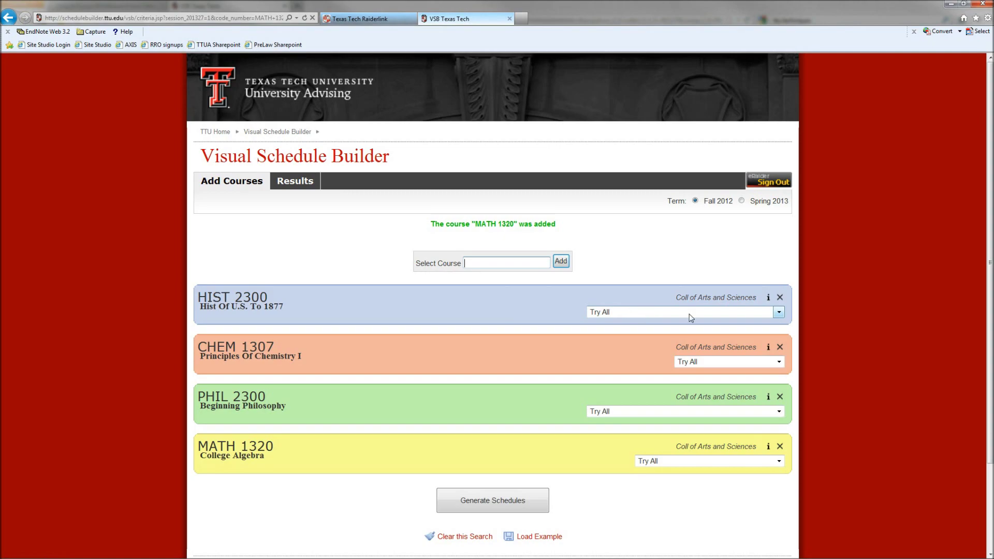
Limit HIST 2300 to specific sections, excluding lectures H01 and H02
left_click(780, 312)
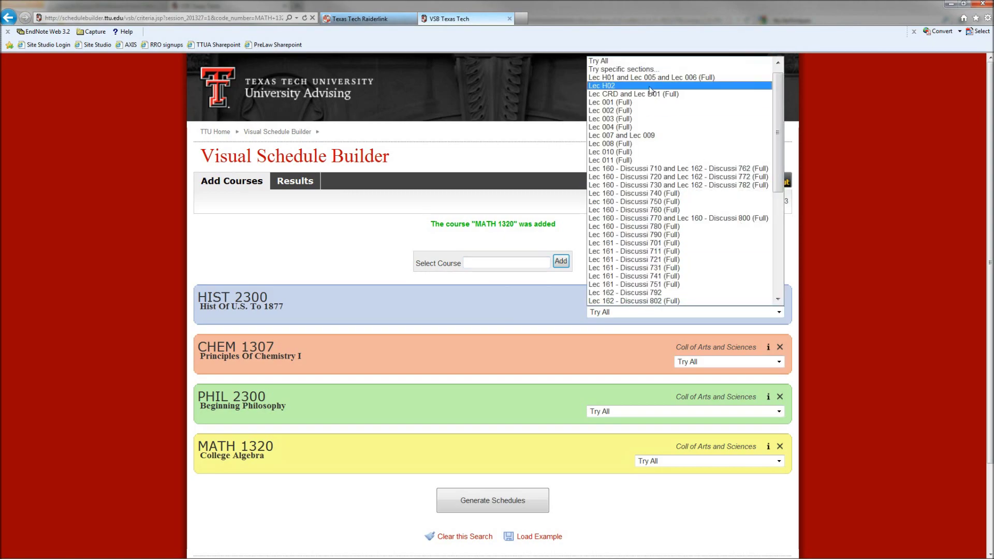
left_click(640, 70)
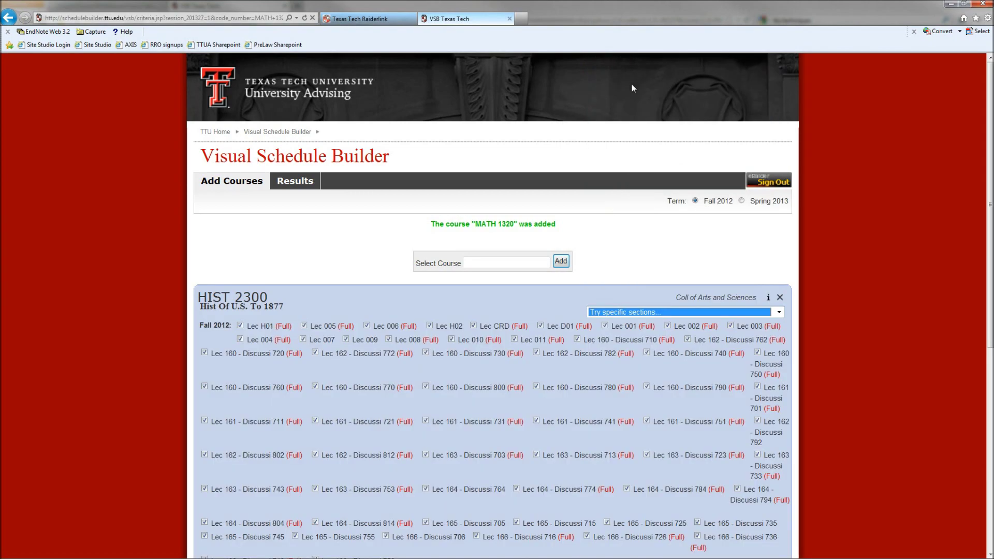
left_click(241, 326)
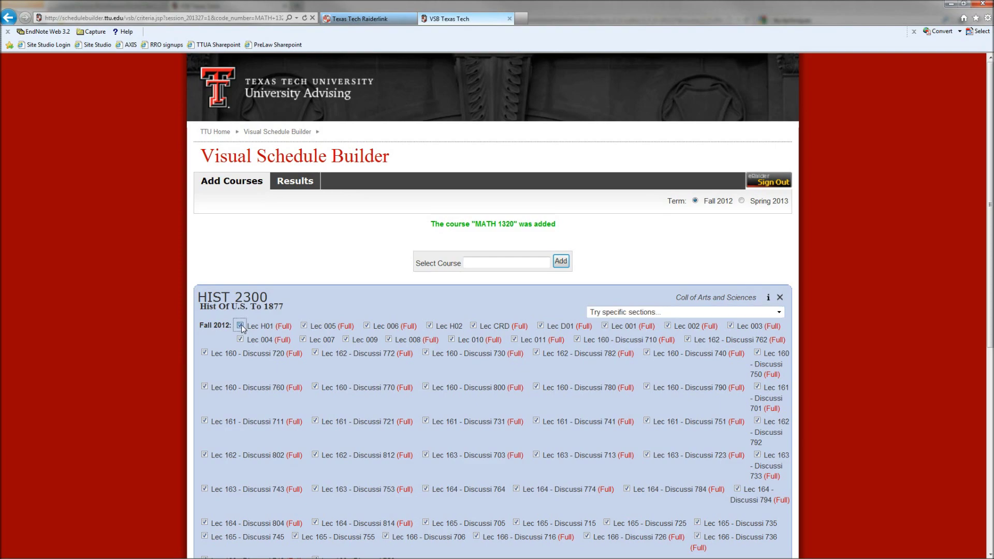
left_click(430, 326)
scroll(657, 251, "down", 6)
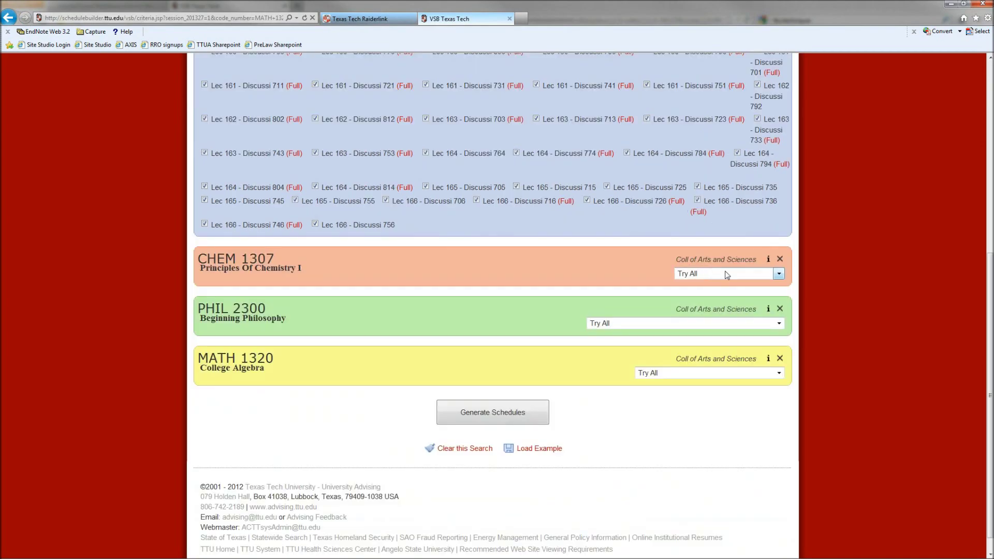
Limit CHEM 1307 to specific sections, excluding sections 701, 702, 710 and 711
left_click(780, 276)
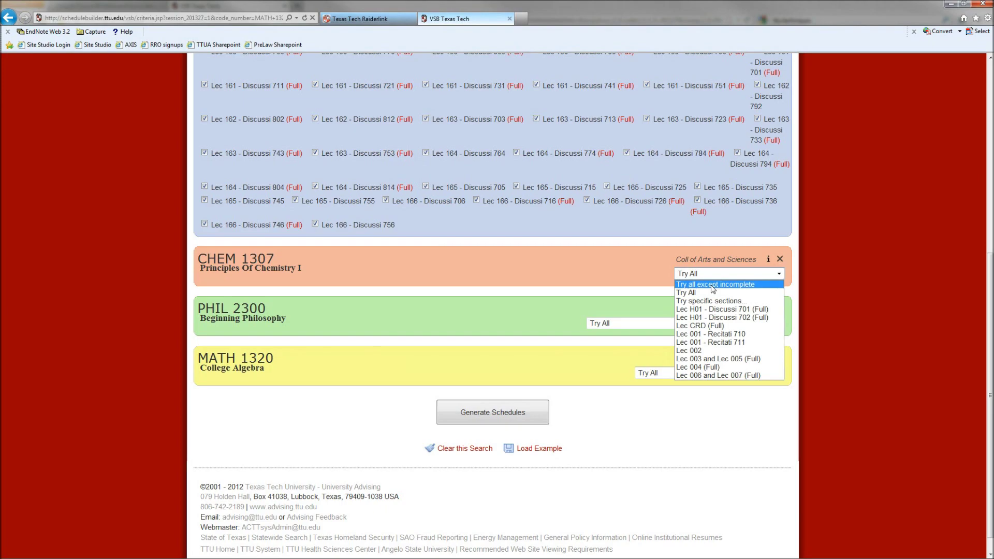
left_click(696, 302)
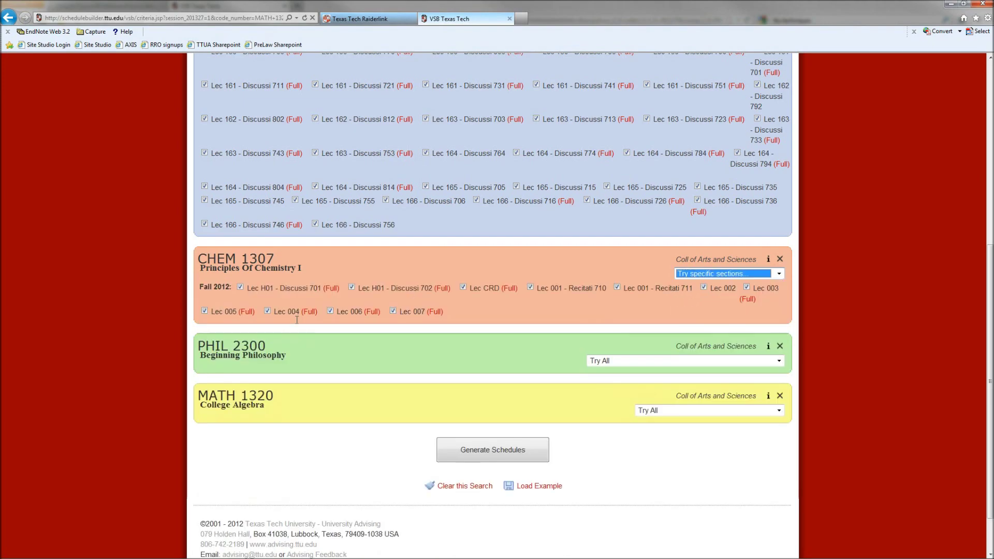
left_click(240, 287)
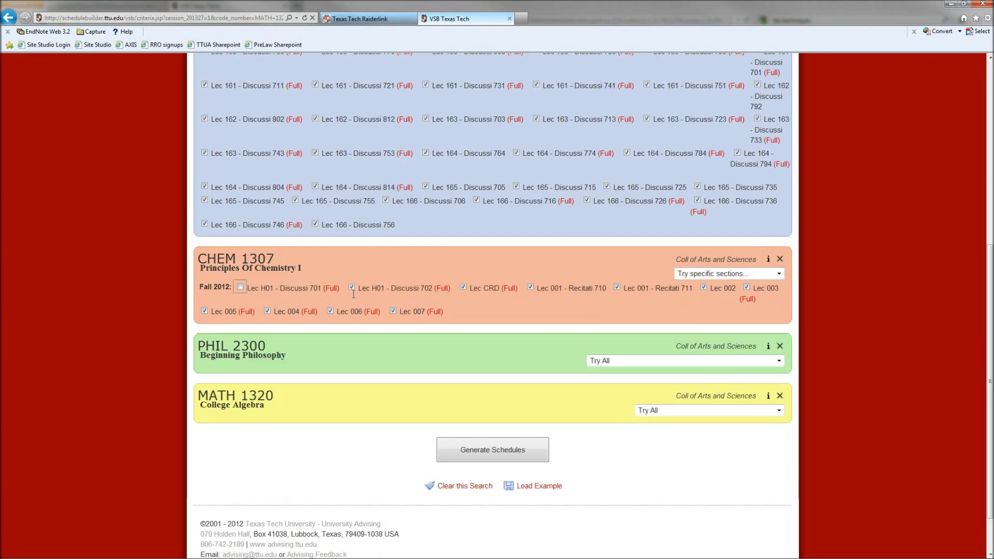
left_click(351, 288)
left_click(530, 288)
left_click(618, 287)
Keep MATH 1320 on Try All and generate the possible schedules
left_click(779, 361)
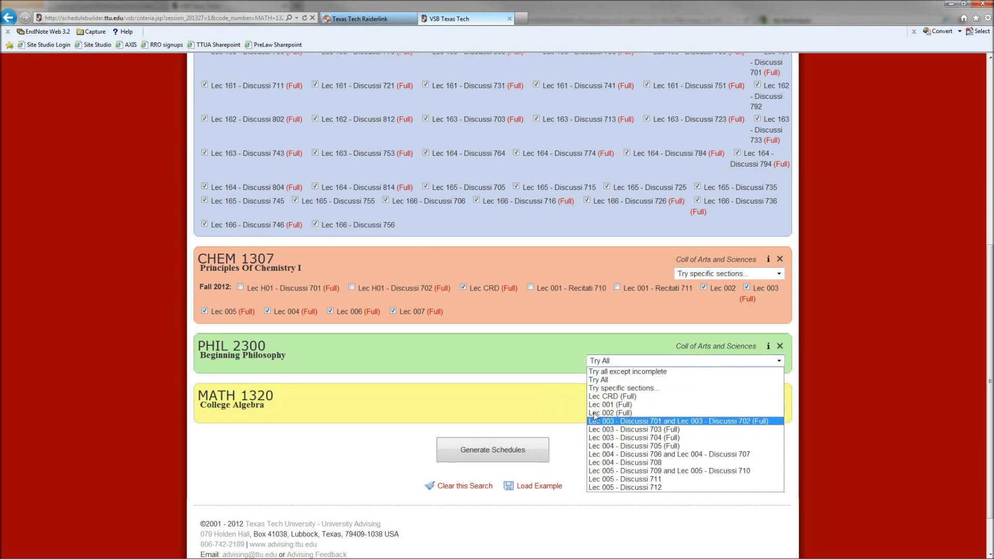
left_click(550, 393)
left_click(779, 410)
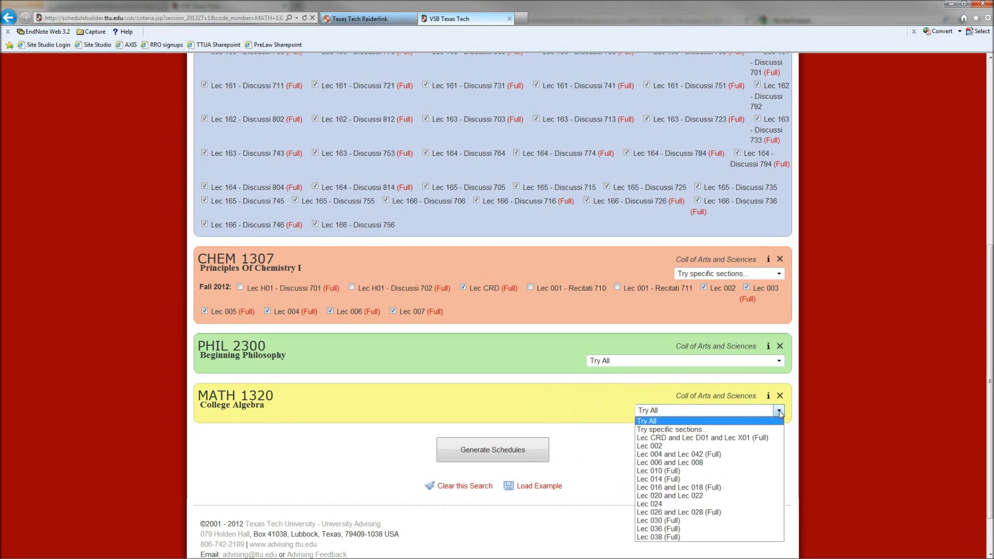
left_click(780, 411)
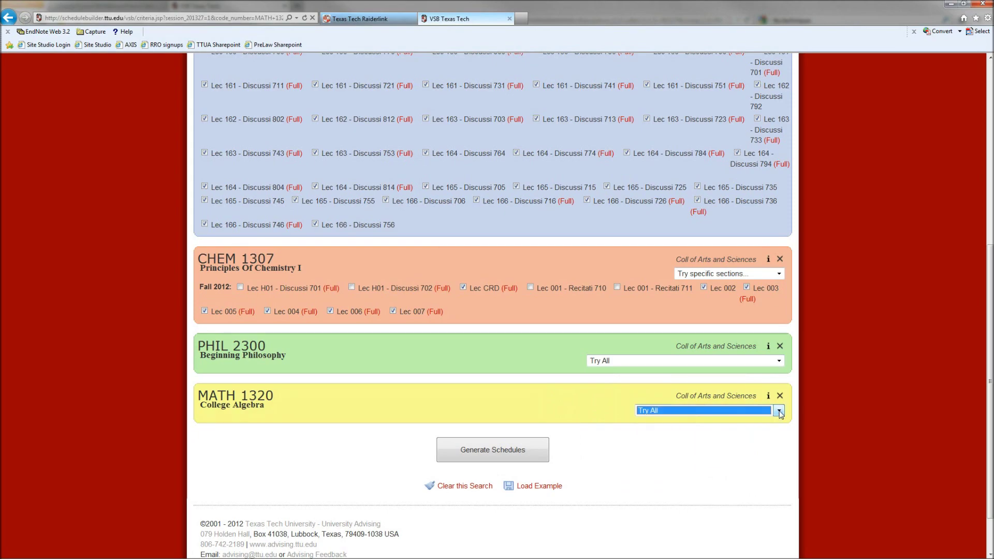
left_click(486, 450)
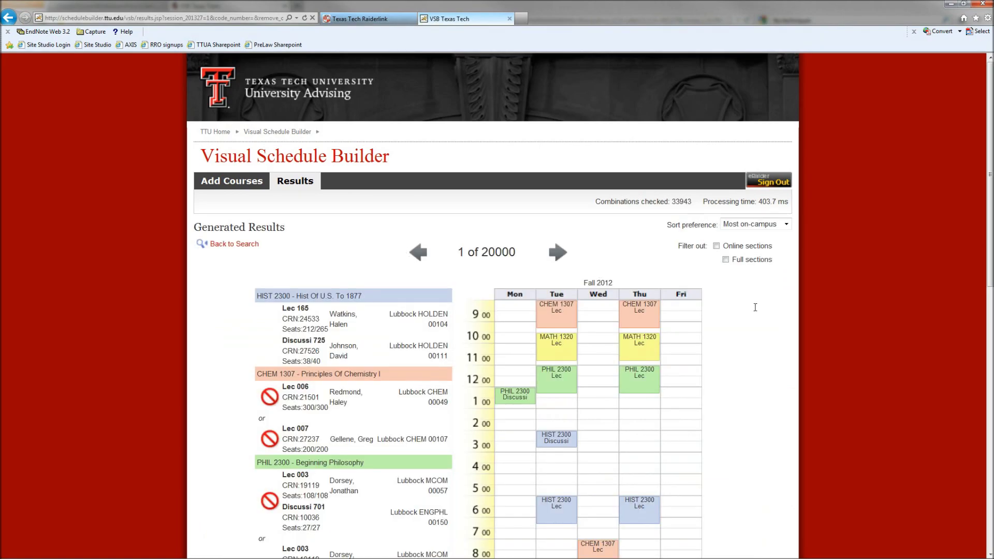
Filter out full and online sections, cutting the results from 20000 to 52 schedules
scroll(755, 307, "down", 3)
scroll(586, 200, "up", 2)
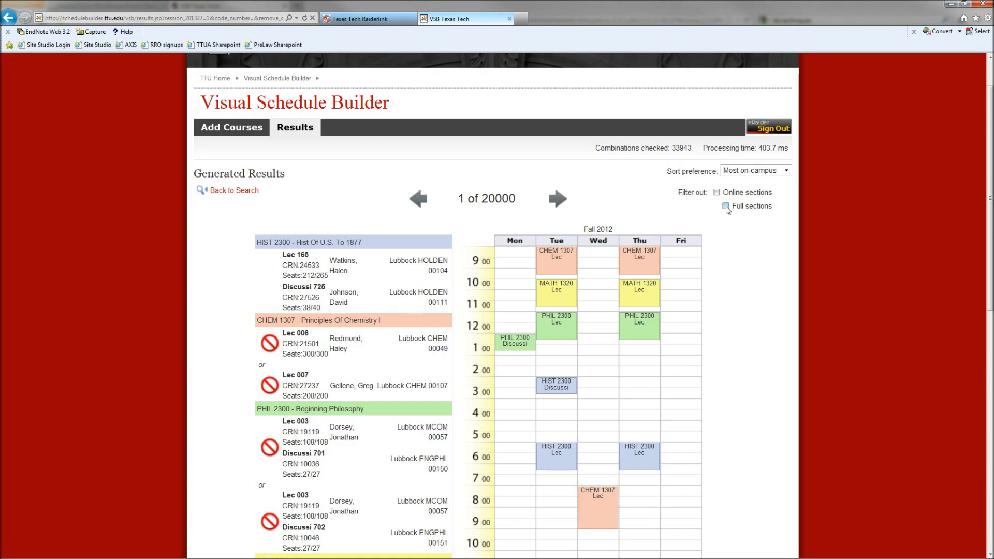
left_click(726, 207)
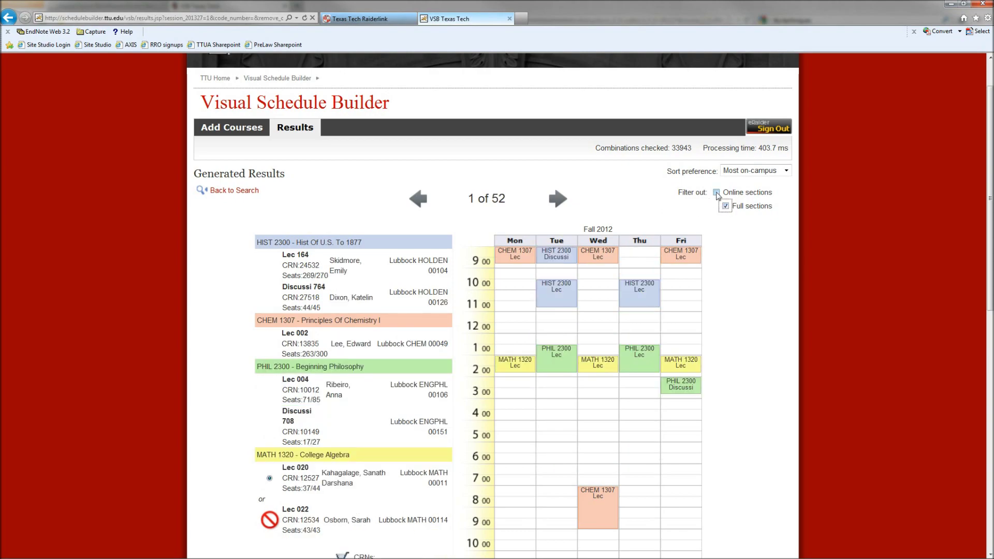
left_click(717, 194)
key("Right")
key("Right")
key("Right")
key("Right")
key("Right")
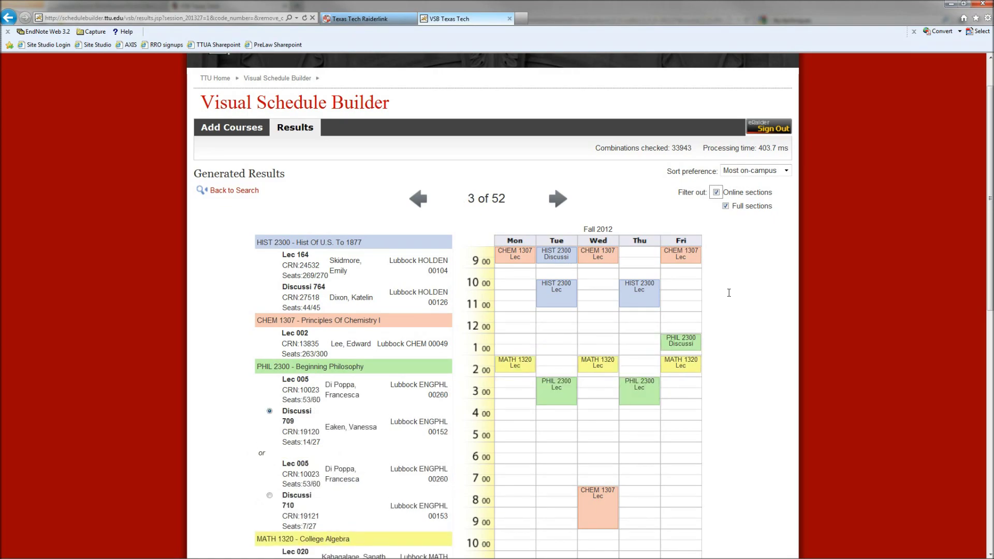
key("Right")
key("Right")
key("Right")
key("Right")
key("Right")
key("Right")
key("Right")
key("Right")
key("Right")
key("Right")
key("Right")
key("Right")
key("Right")
key("Right")
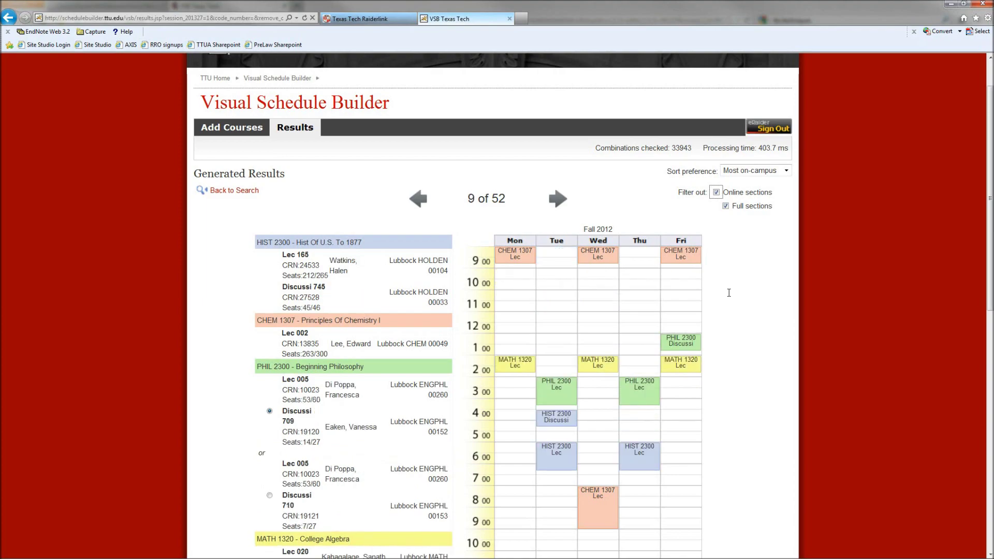
key("Right")
key("Right")
key("Right")
key("Right")
key("Right")
key("Right")
key("Right")
key("Right")
key("Right")
key("Right")
key("Right")
key("Right")
key("Right")
key("Right")
key("Right")
key("Right")
key("Right")
key("Right")
key("Right")
key("Right")
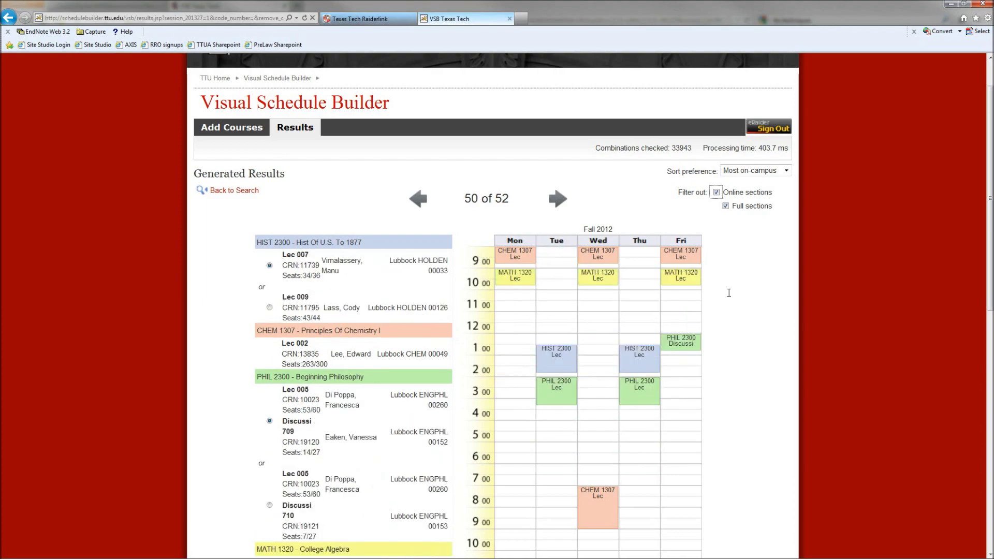
key("Left")
key("Left")
key("Left")
key("Left")
key("Left")
key("Left")
key("Left")
key("Left")
key("Left")
key("Left")
key("Left")
key("Left")
key("Left")
key("Left")
key("Left")
key("Left")
key("Left")
key("Left")
key("Left")
key("Left")
key("Left")
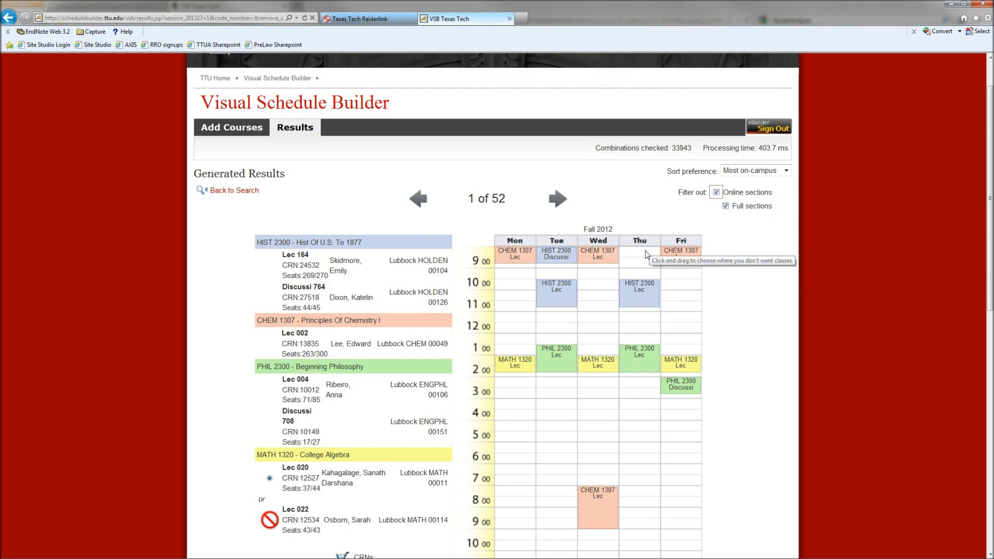
Block Thursday 9:00–10:30 on the calendar and page through the remaining schedules
left_click_drag(646, 258, 648, 288)
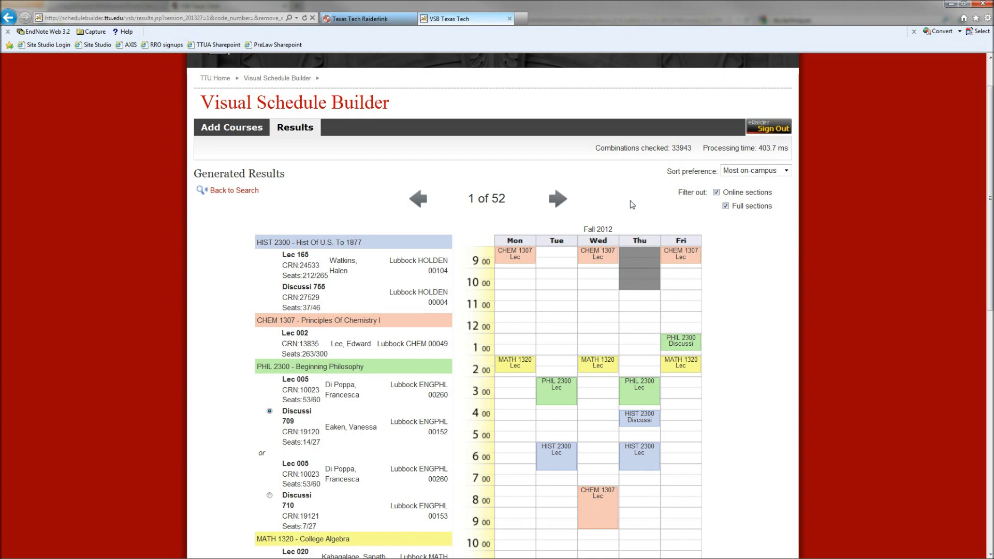
key("Right")
key("Right")
key("Right")
key("Right")
key("Right")
key("Right")
key("Right")
key("Right")
key("Right")
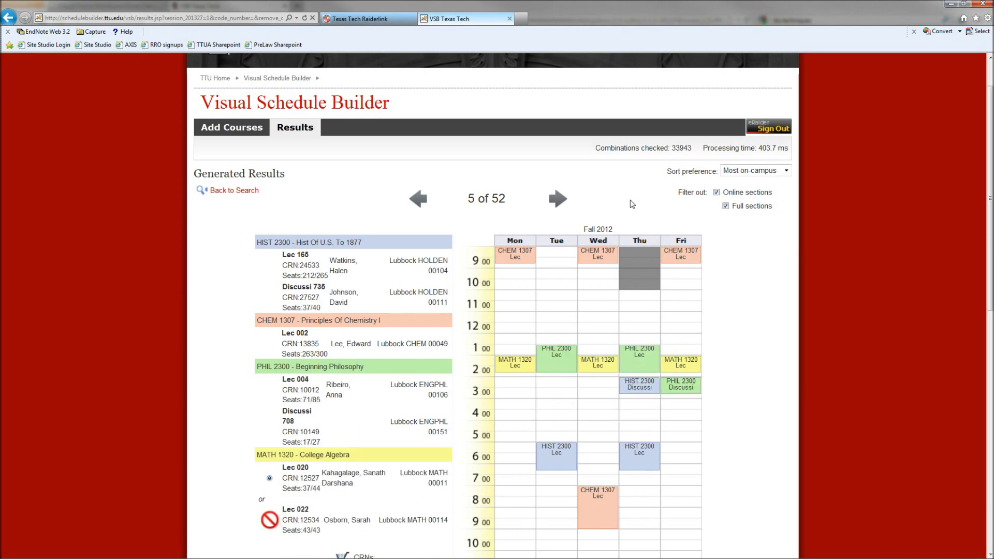
key("Right")
key("Right")
key("Right")
key("Right")
key("Right")
key("Right")
key("Right")
key("Right")
key("Right")
key("Right")
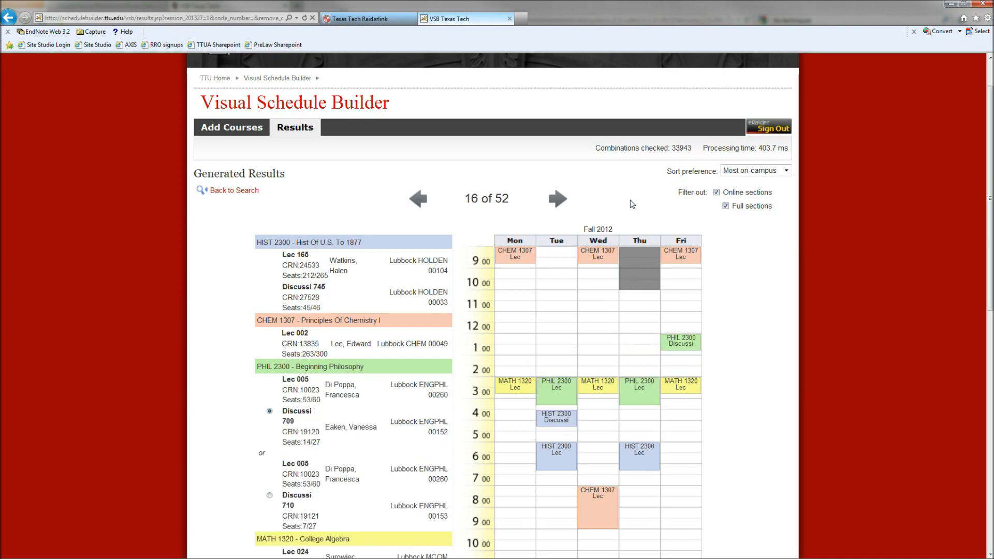
key("Right")
key("Right")
key("Right")
key("Right")
key("Right")
key("Right")
key("Right")
key("Right")
key("Right")
key("Right")
key("Right")
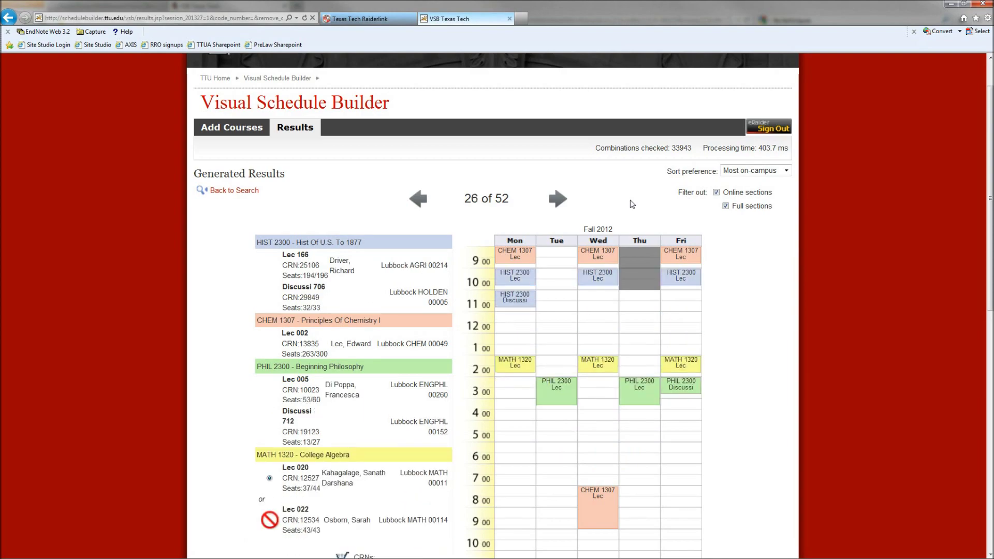
key("Right")
key("Right")
key("Right")
key("Right")
key("Right")
key("Right")
key("Right")
key("Right")
key("Right")
key("Right")
key("Right")
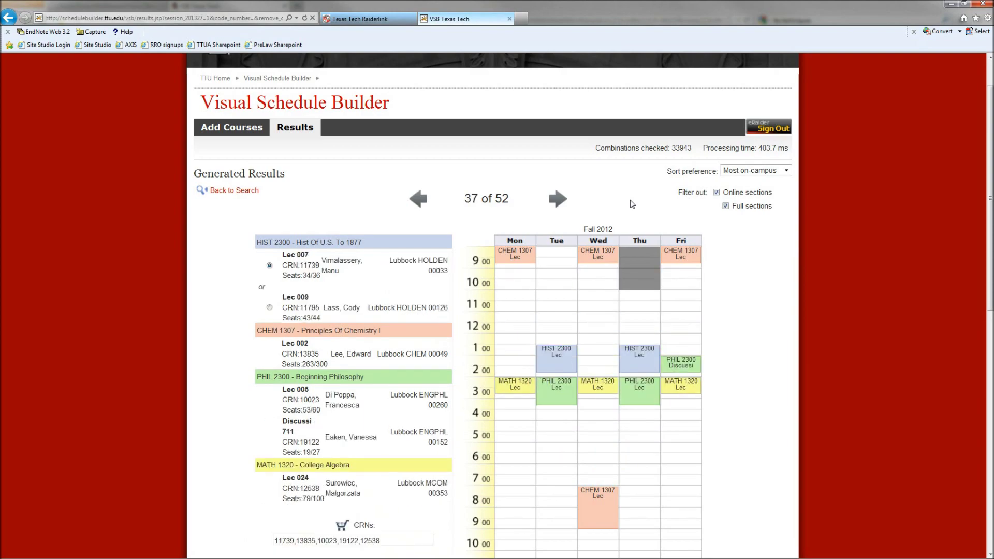
key("Right")
key("Right")
key("Right")
key("Right")
key("Right")
key("Right")
key("Right")
key("Right")
key("Right")
key("Right")
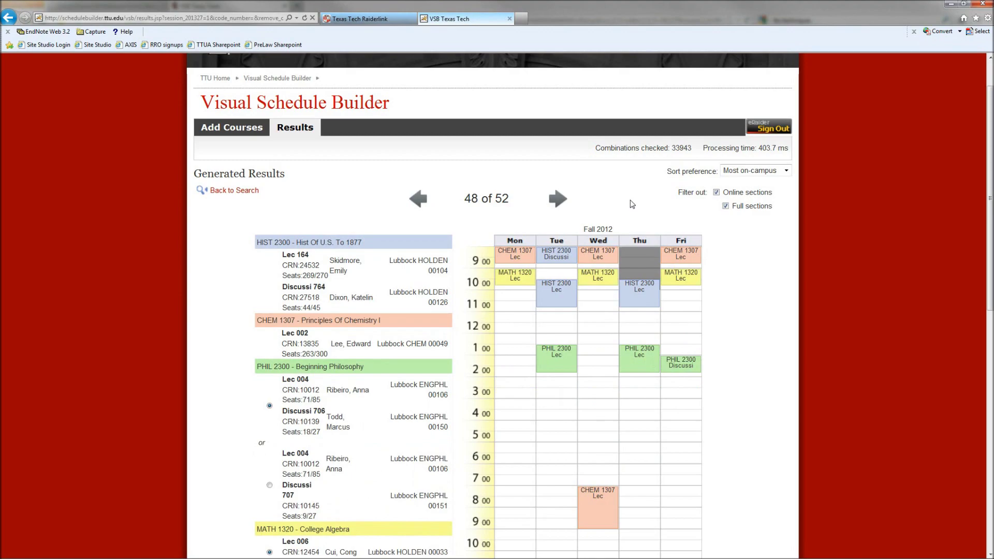
key("Left")
key("Left")
key("Left")
key("Left")
key("Left")
key("Left")
key("Left")
key("Left")
key("Left")
key("Left")
key("Left")
key("Left")
key("Left")
key("Left")
key("Left")
key("Left")
key("Left")
key("Left")
key("Left")
key("Left")
key("Left")
key("Left")
key("Left")
key("Left")
key("Left")
key("Left")
key("Left")
key("Left")
key("Left")
key("Left")
key("Left")
key("Left")
key("Left")
key("Left")
key("Left")
key("Left")
key("Left")
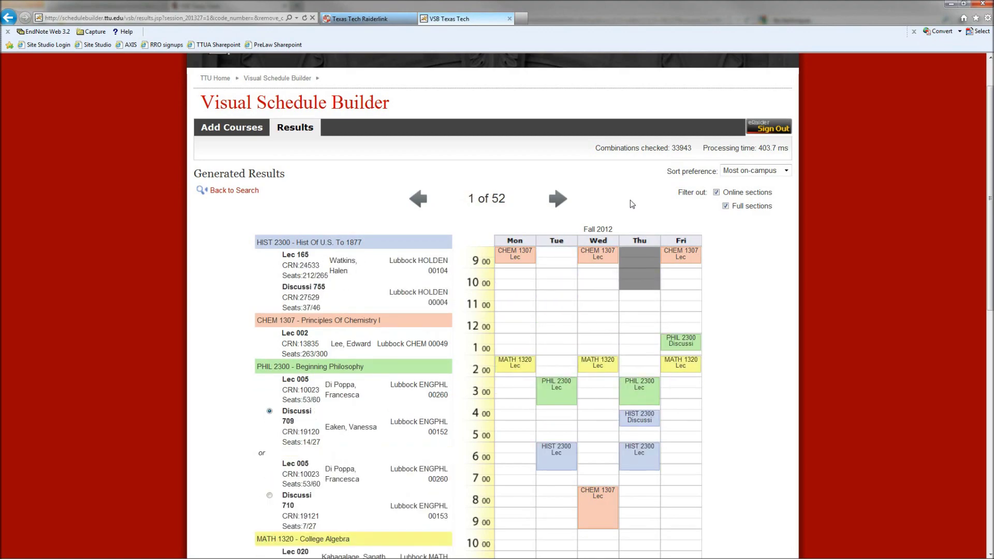
Remove the Thursday morning block and browse the 21 schedules with MATH 1320's 2:00 lecture pinned
left_click(635, 253)
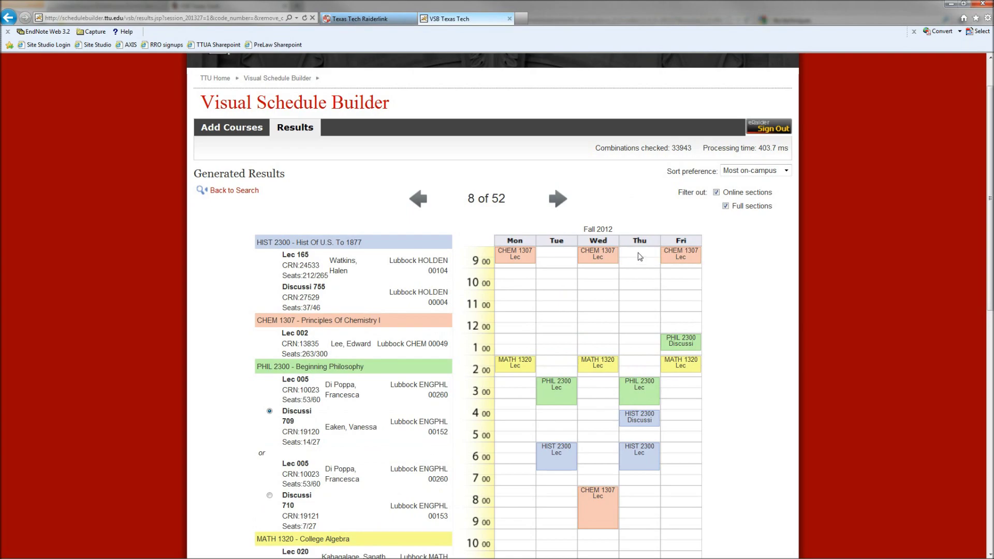
key("Left")
key("Left")
key("Left")
key("Left")
key("Left")
key("Left")
key("Left")
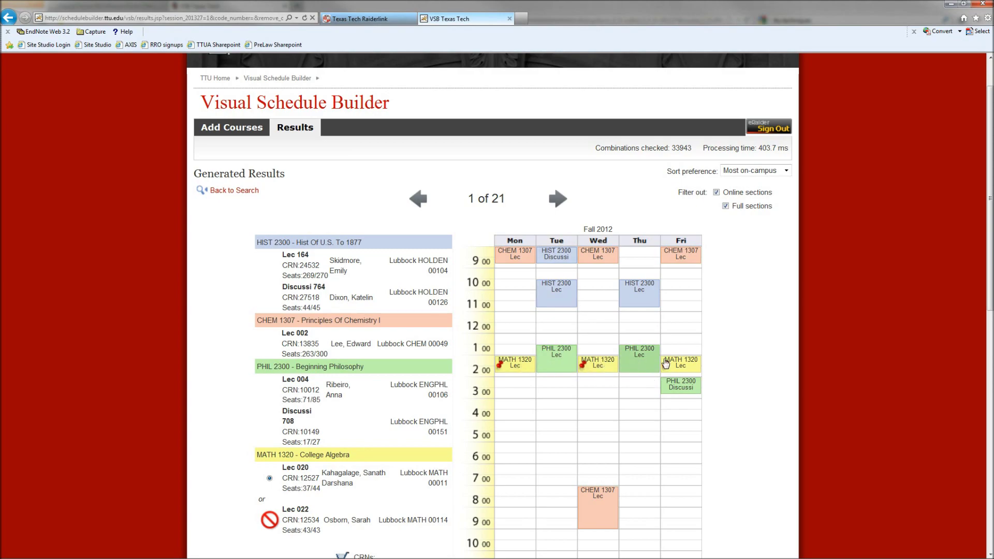
key("Right")
key("Right")
key("Right")
key("Right")
key("Right")
key("Right")
key("Right")
key("Right")
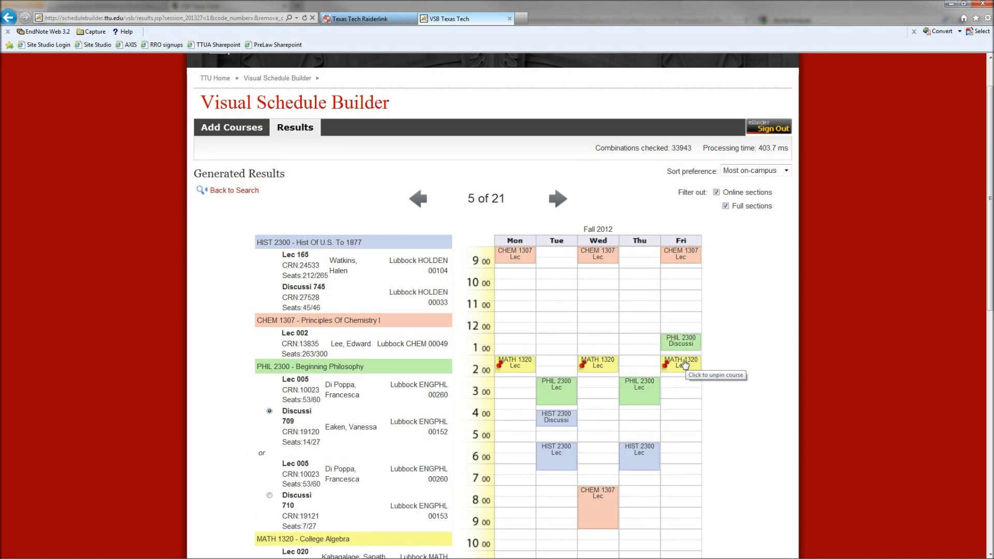
key("Right")
key("Right")
key("Right")
key("Right")
key("Right")
key("Right")
key("Right")
key("Right")
key("Right")
key("Right")
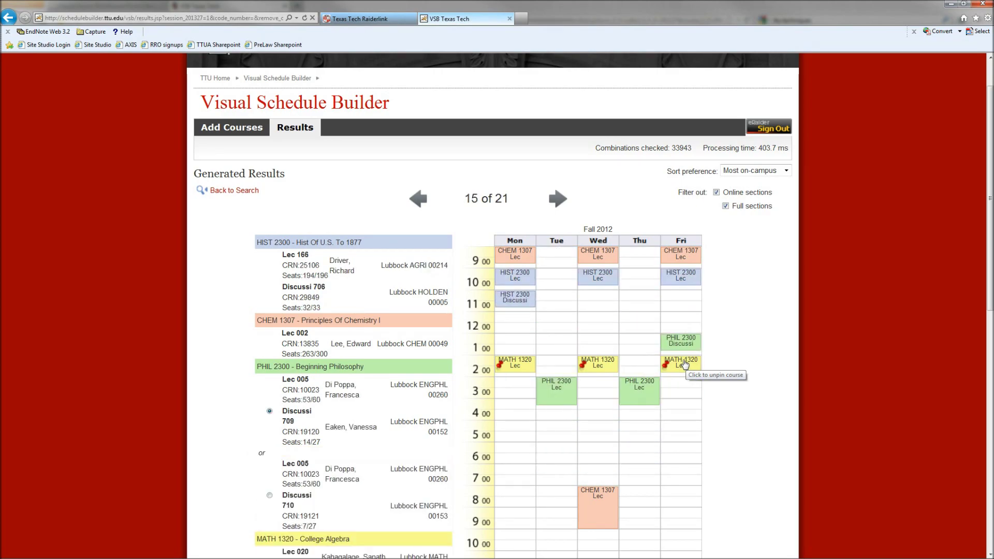
key("Right")
key("Right")
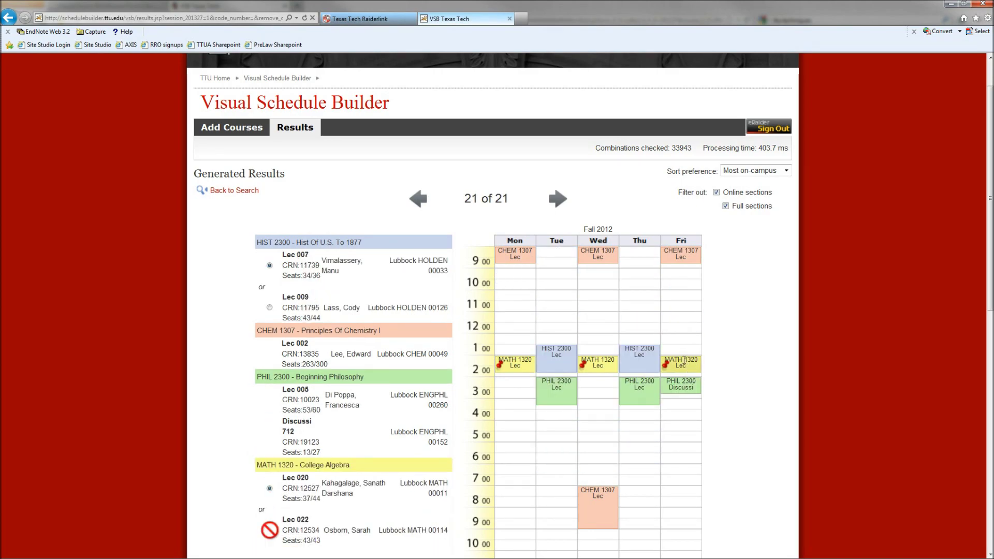
key("Left")
key("Left")
key("Left")
key("Left")
key("Left")
key("Left")
key("Left")
key("Left")
key("Left")
key("Left")
key("Left")
key("Left")
key("Left")
key("Left")
key("Left")
key("Left")
key("Left")
key("Left")
key("Left")
key("Left")
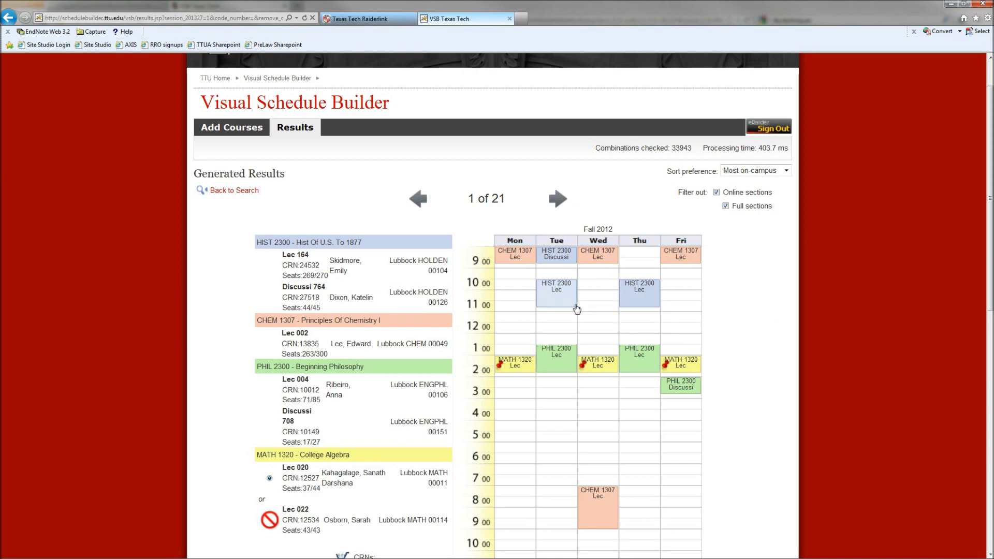
scroll(243, 279, "down", 3)
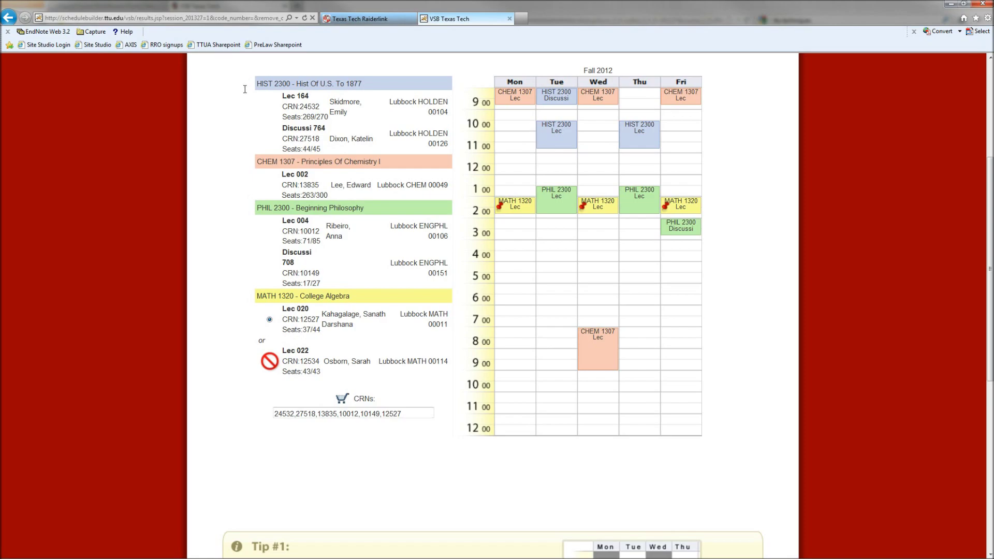
scroll(245, 83, "up", 3)
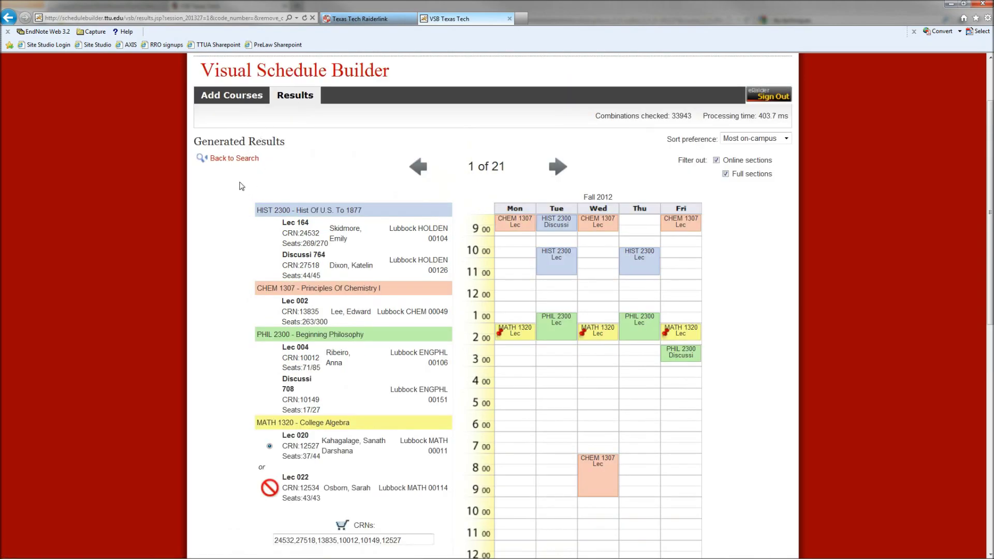